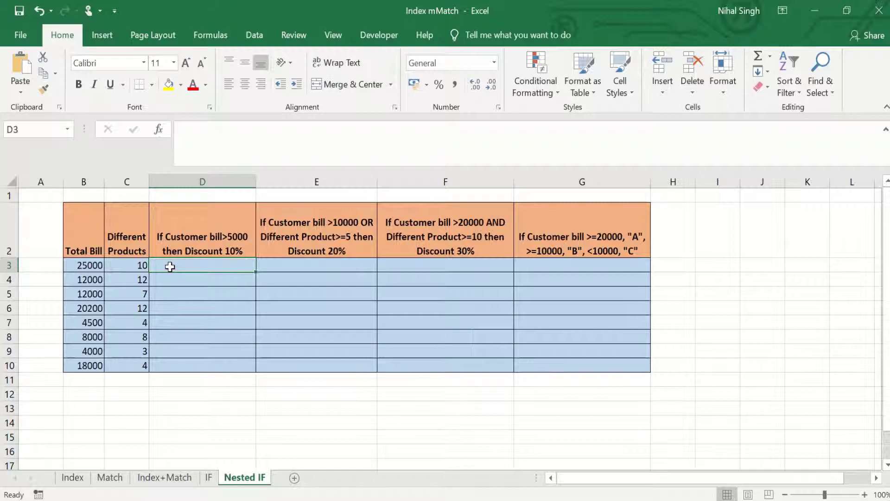
# Step: Enter =IF(B3>5000,B3*0.9,B3) in D3 so it returns 22500
pyautogui.write('=IF')
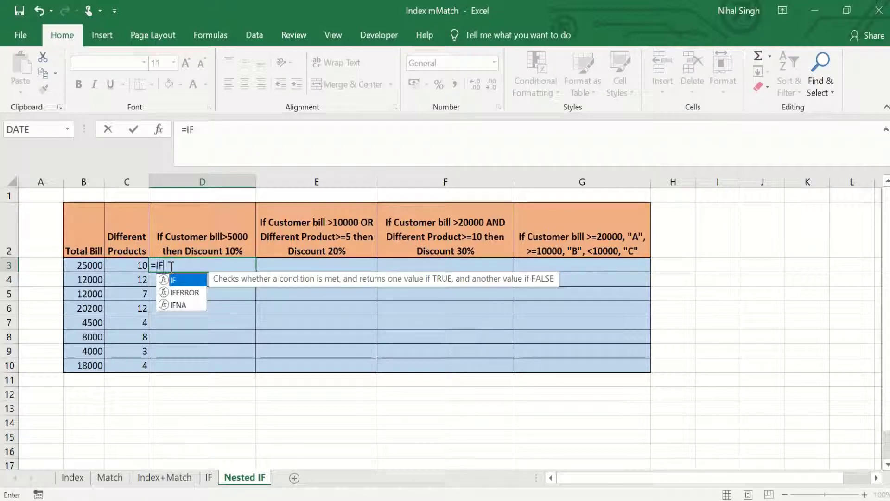
pyautogui.write('(')
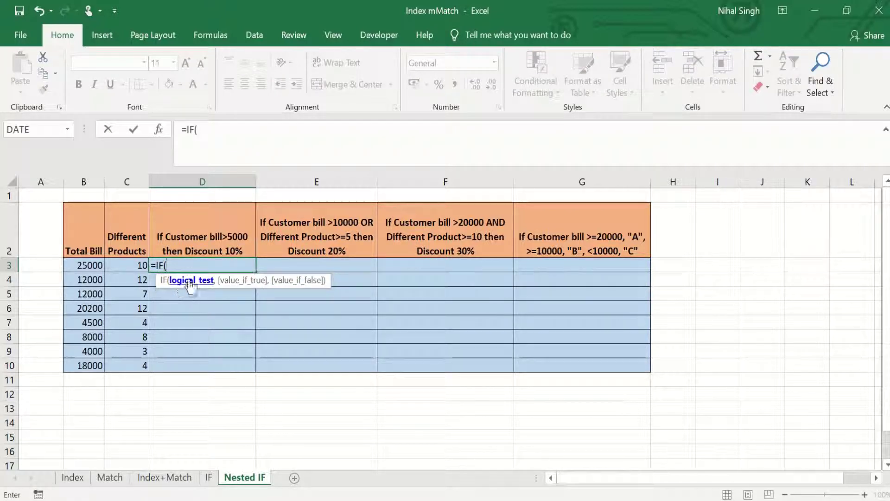
pyautogui.click(86, 265)
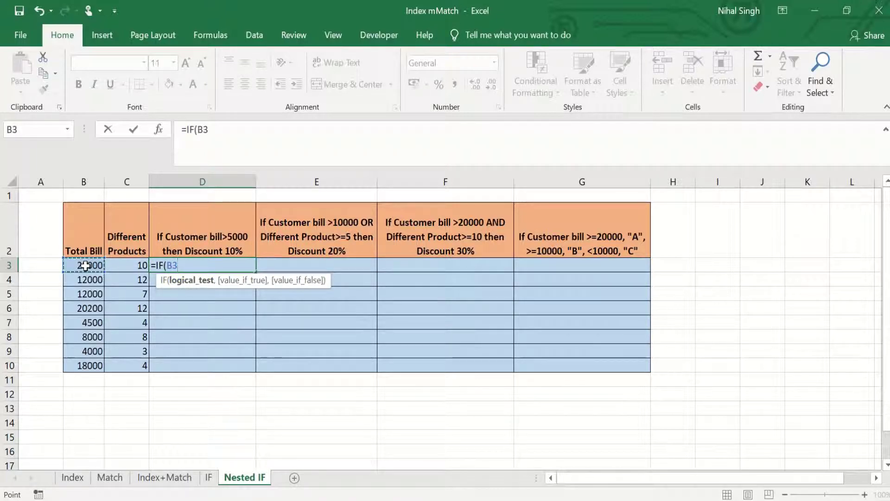
pyautogui.write('>5000')
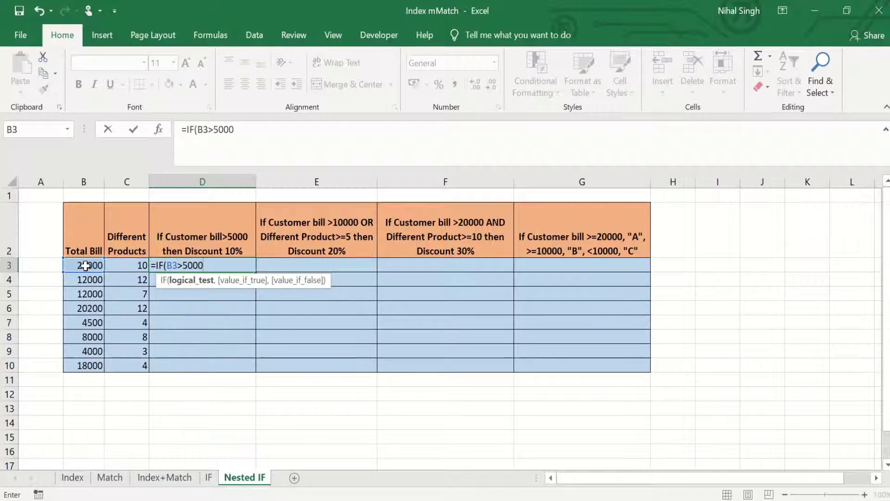
pyautogui.write(',')
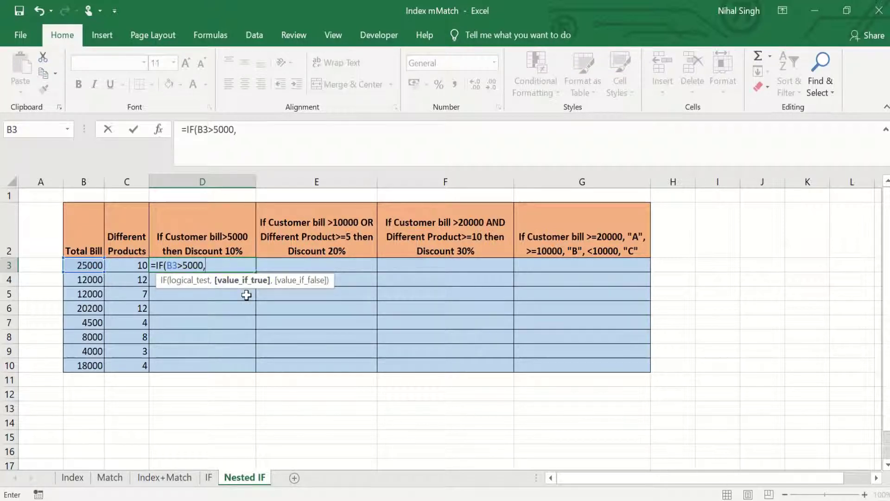
pyautogui.click(81, 265)
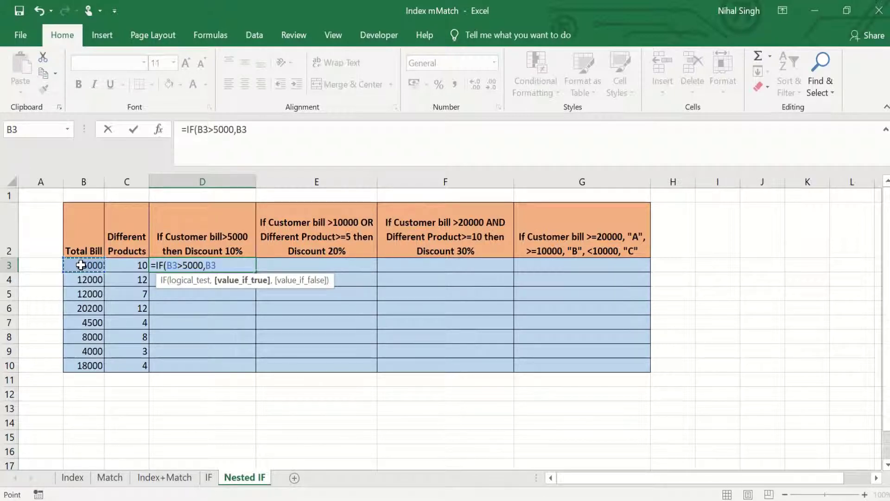
pyautogui.write('*0.9')
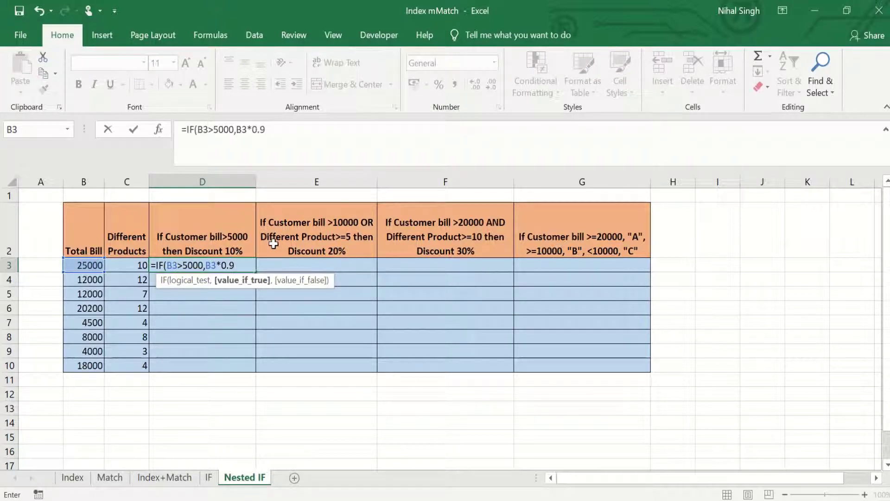
pyautogui.write(',')
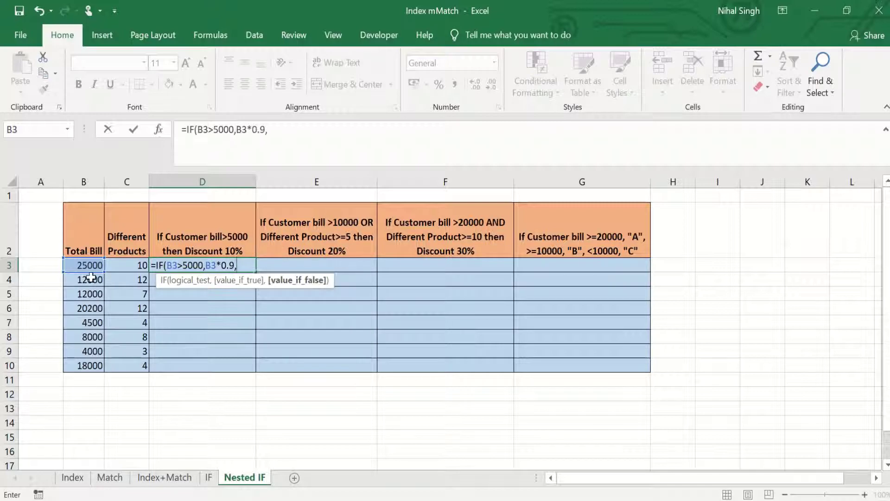
pyautogui.click(85, 268)
pyautogui.write(')')
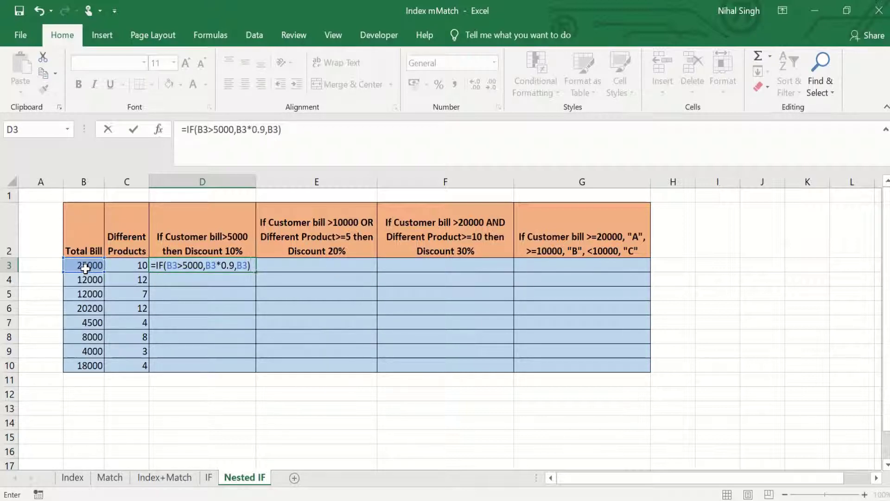
pyautogui.press('Return')
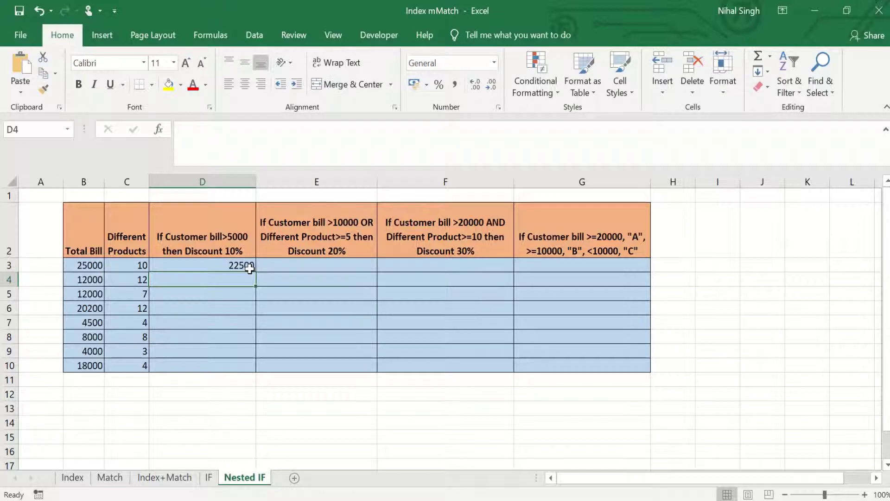
# Step: Fill the D3 discount formula down through D10
pyautogui.click(233, 268)
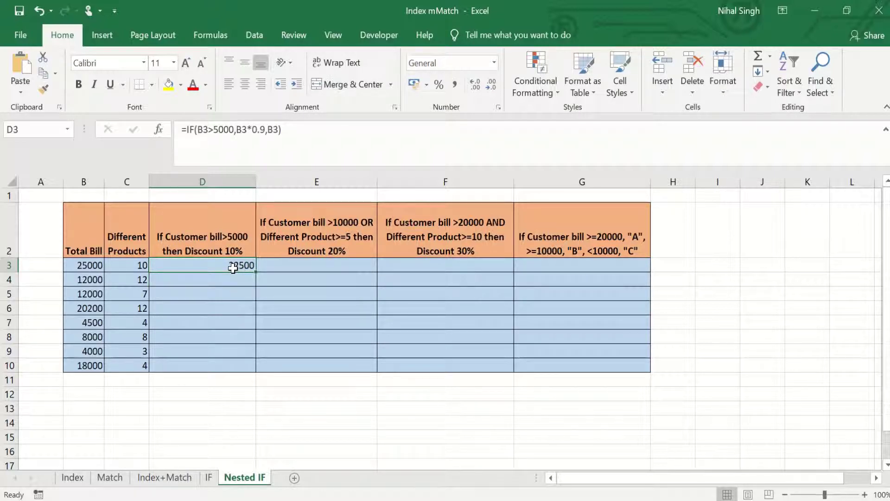
pyautogui.moveTo(255, 273); pyautogui.dragTo(254, 372)
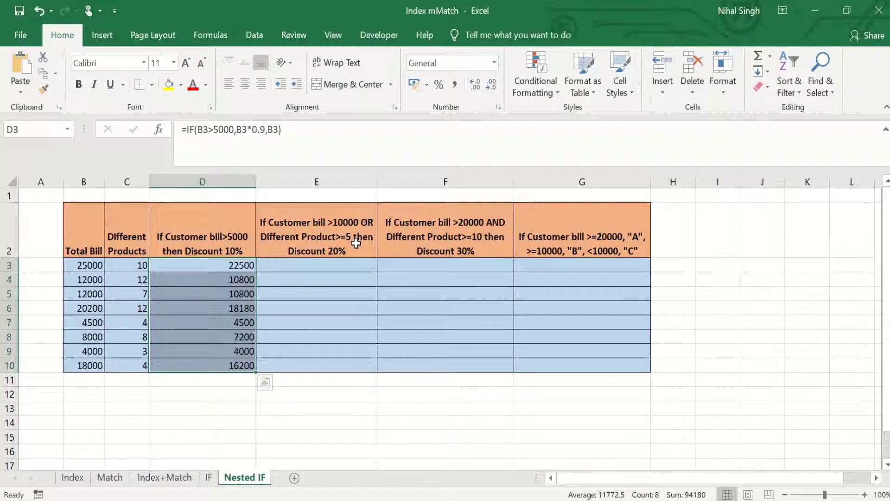
# Step: Start E3's formula with the condition OR(B3>10000,C3>=5)
pyautogui.click(294, 269)
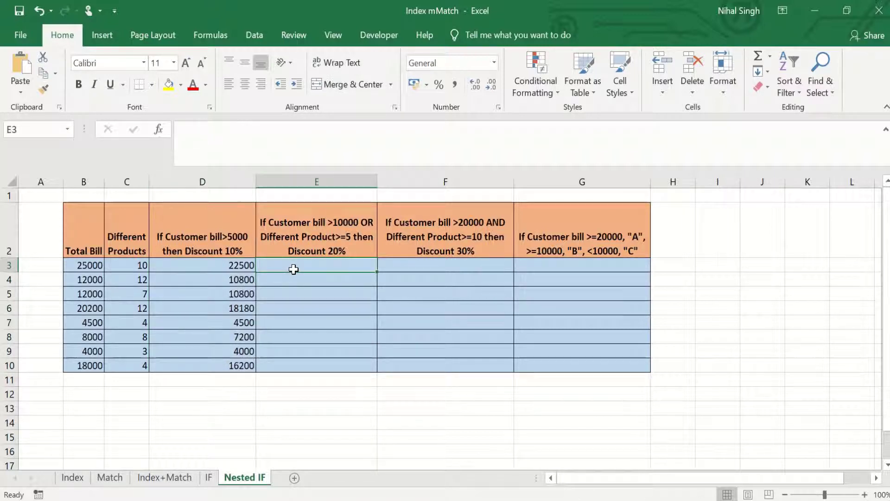
pyautogui.write('=IF(')
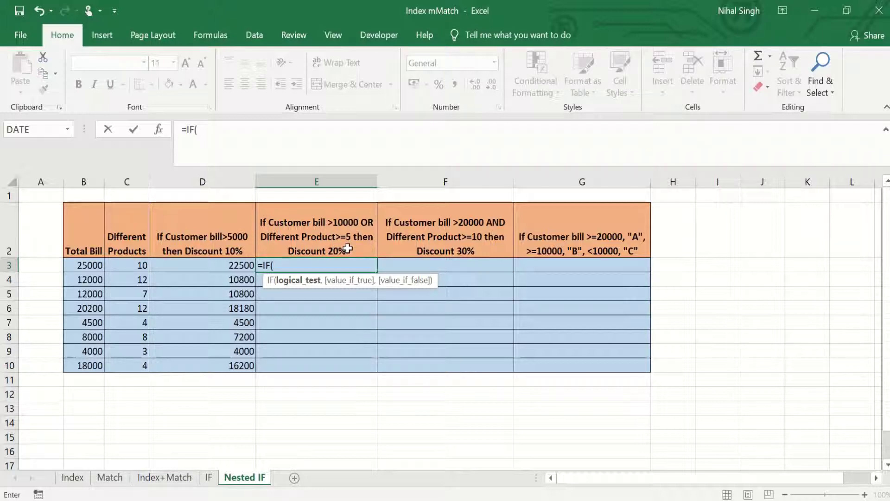
pyautogui.click(282, 265)
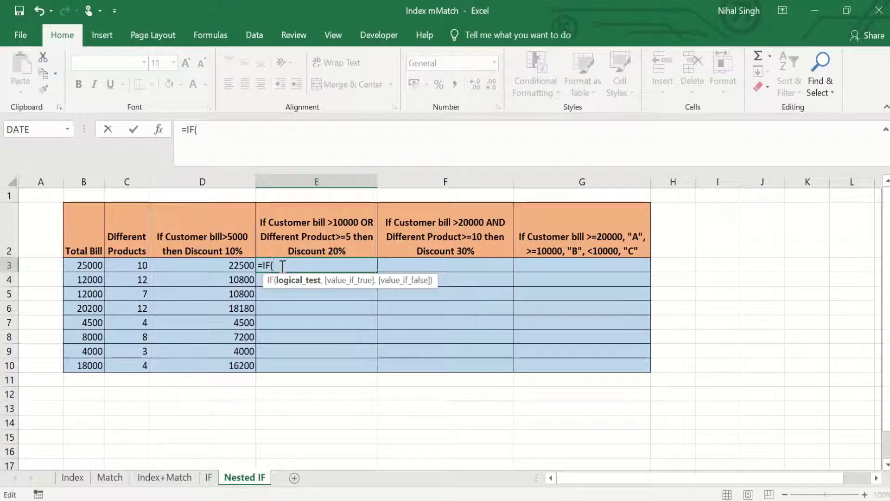
pyautogui.write('OR(')
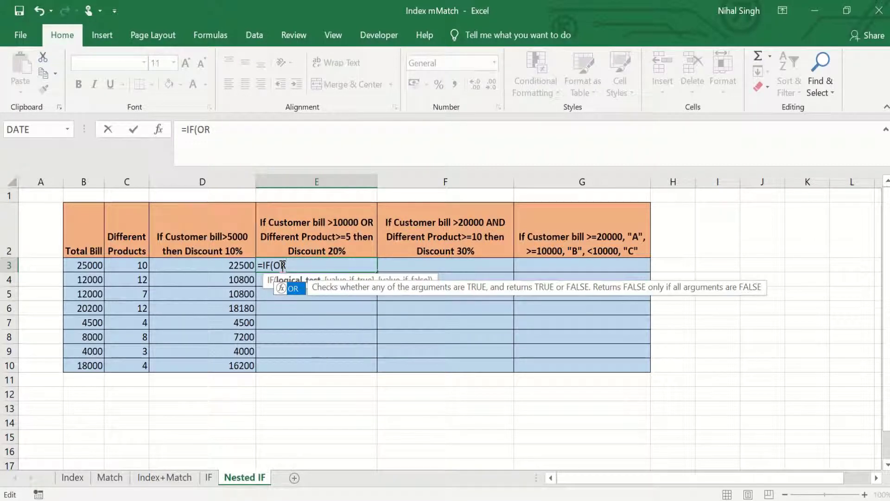
pyautogui.click(84, 268)
pyautogui.write('>10000')
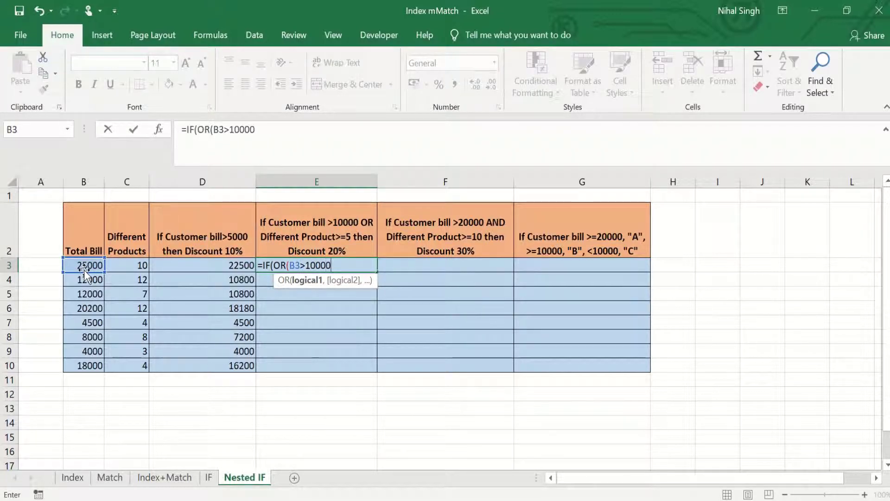
pyautogui.write(',')
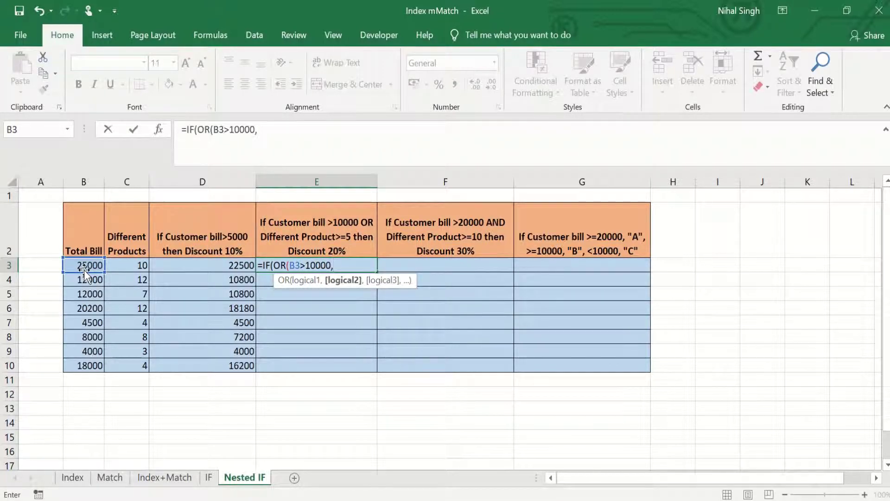
pyautogui.click(129, 266)
pyautogui.write('>')
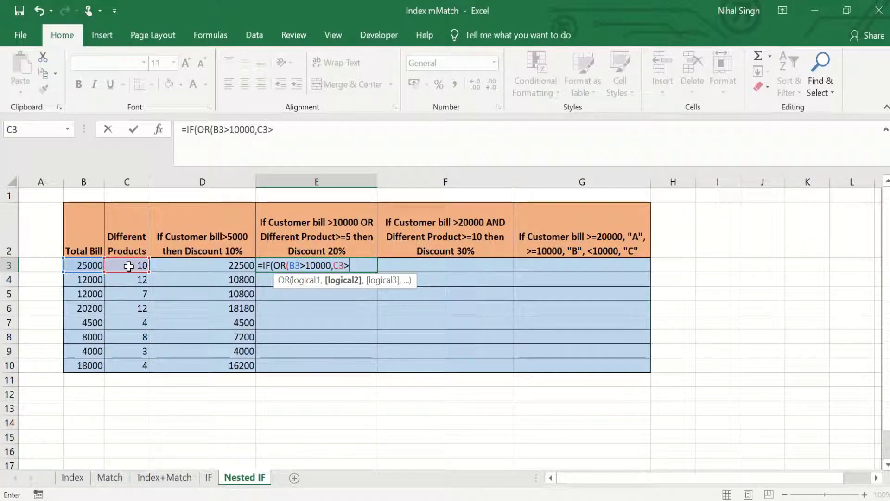
pyautogui.write('=5),')
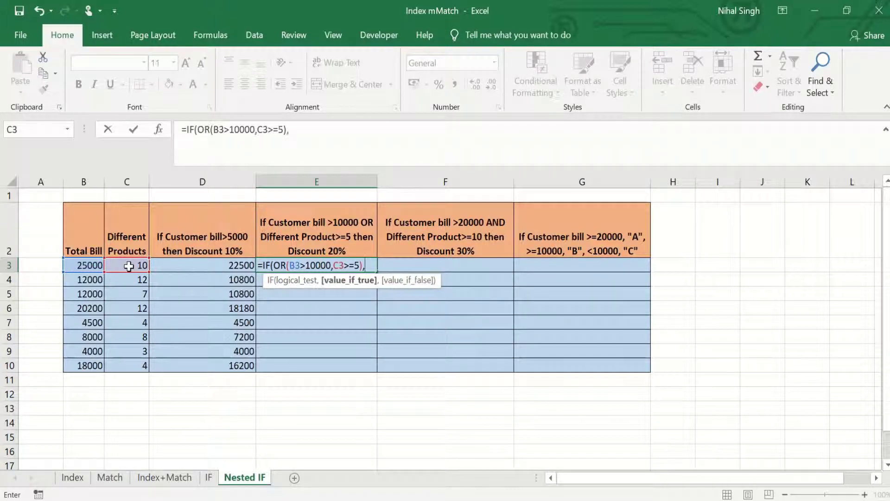
# Step: Finish E3 with B3*0.8 when true and B3 otherwise, returning 20000
pyautogui.click(86, 265)
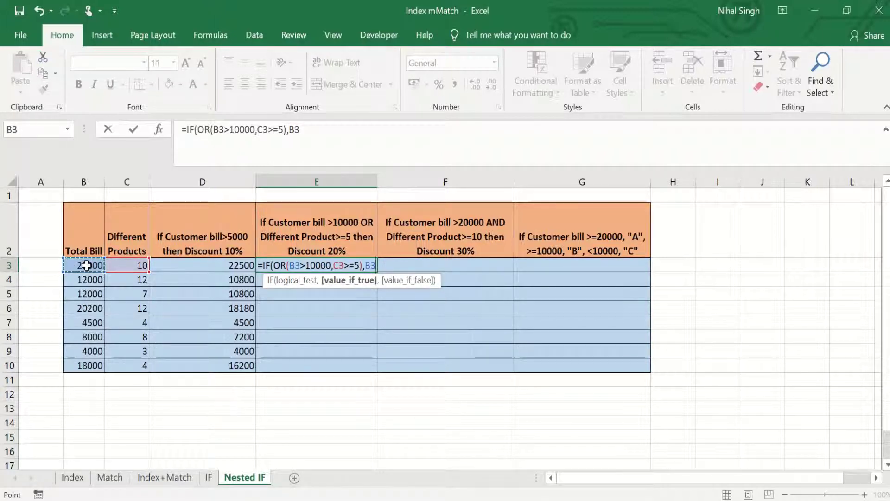
pyautogui.write('*')
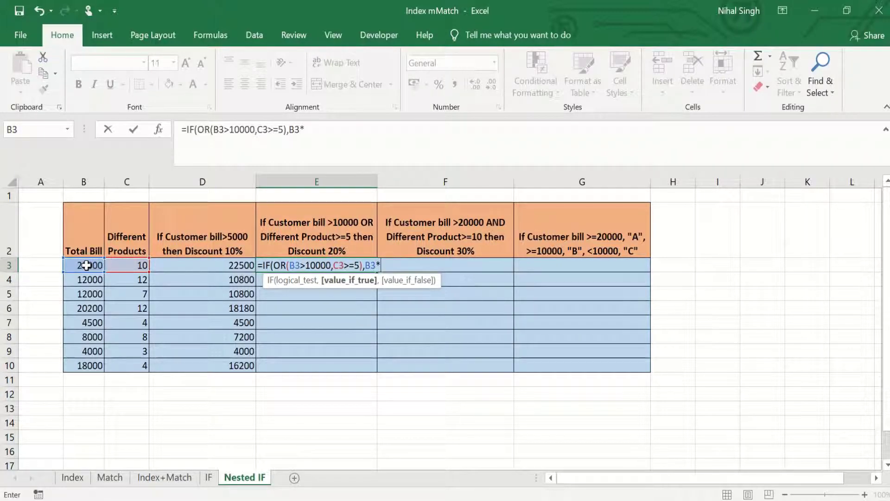
pyautogui.write('0.8,')
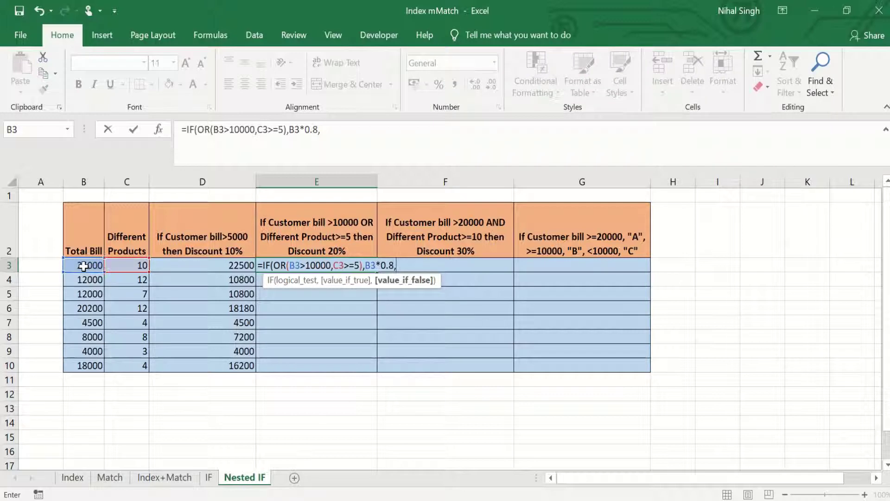
pyautogui.click(84, 266)
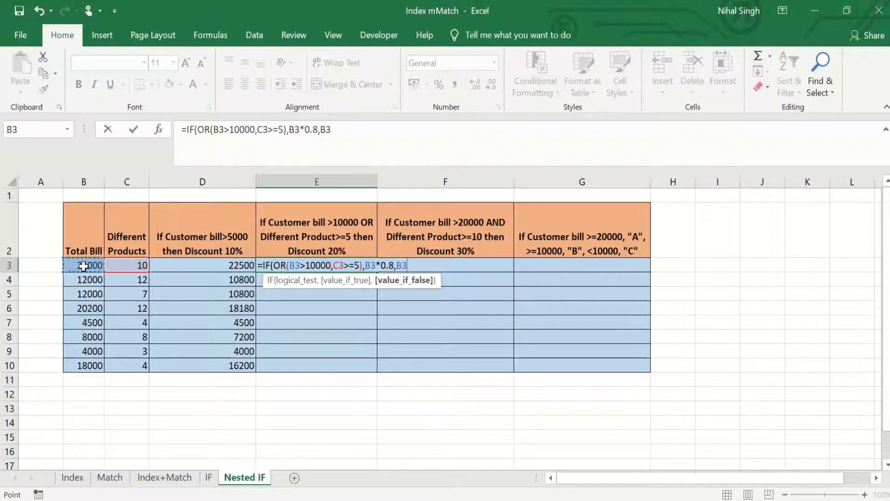
pyautogui.write(')')
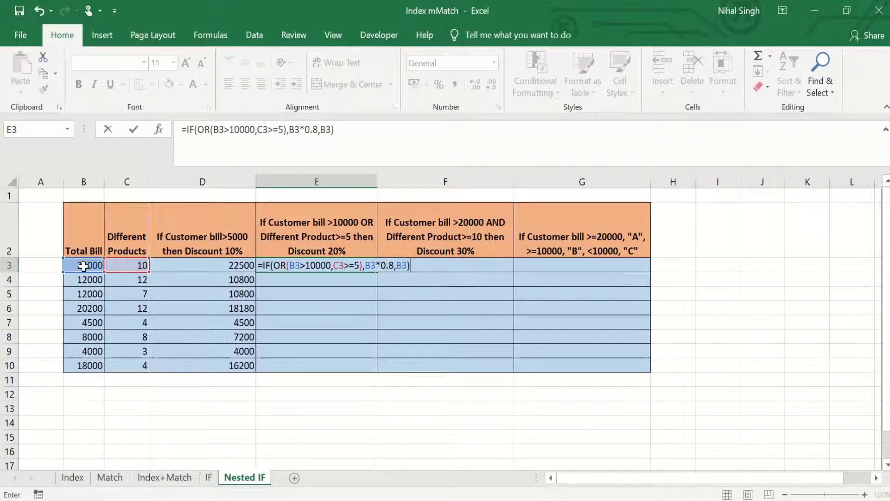
pyautogui.press('Return')
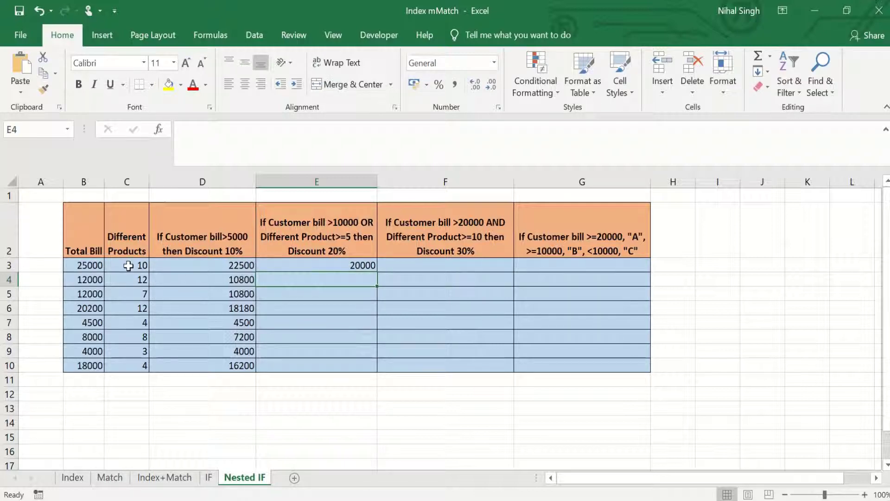
# Step: Fill the E3 OR discount formula down through E10
pyautogui.click(370, 266)
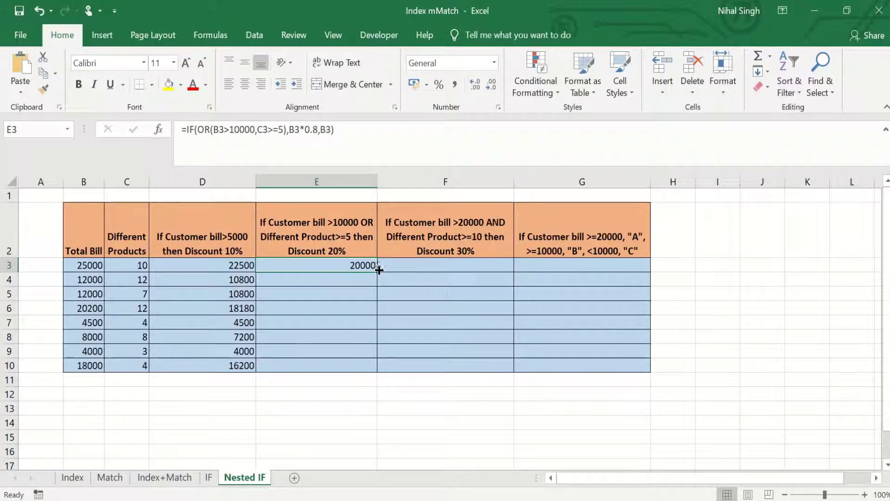
pyautogui.moveTo(376, 273); pyautogui.dragTo(372, 371)
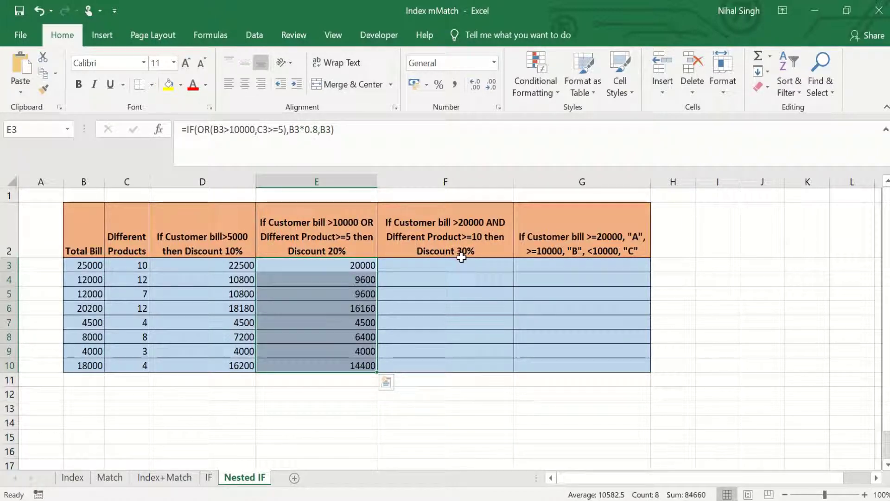
# Step: Start F3's formula with the condition AND(B3>20000,C3>=10)
pyautogui.click(424, 266)
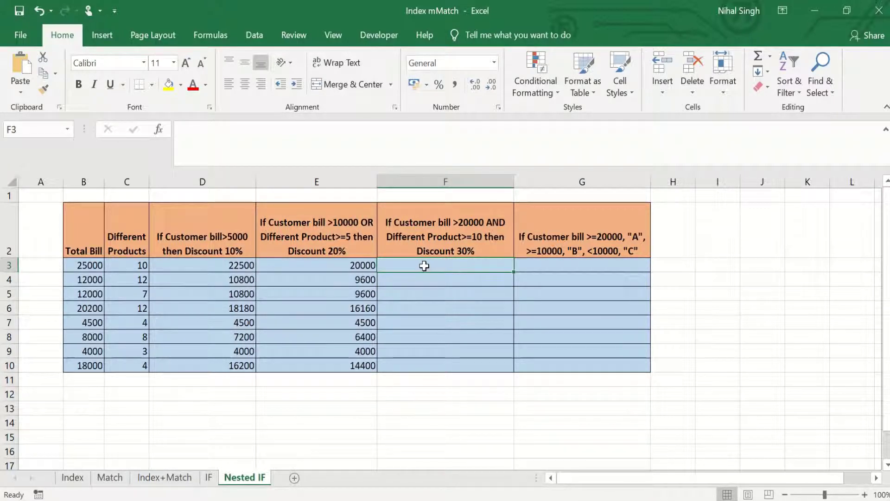
pyautogui.write('=')
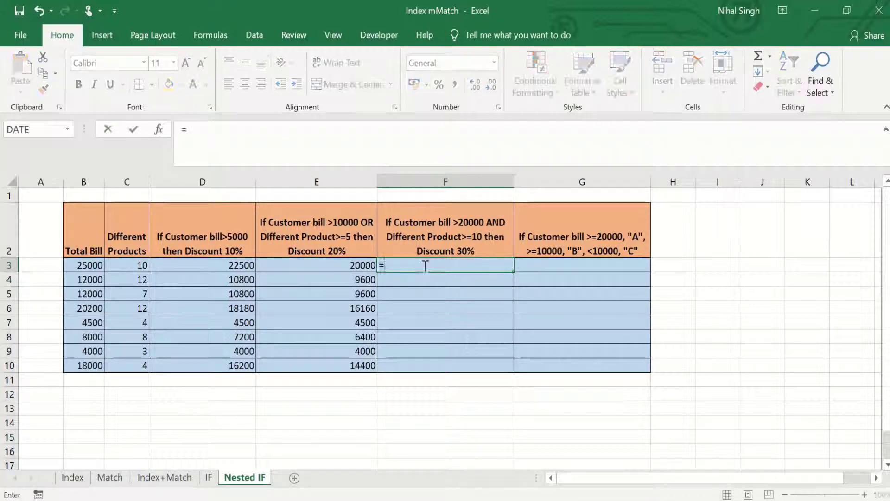
pyautogui.write('IF(')
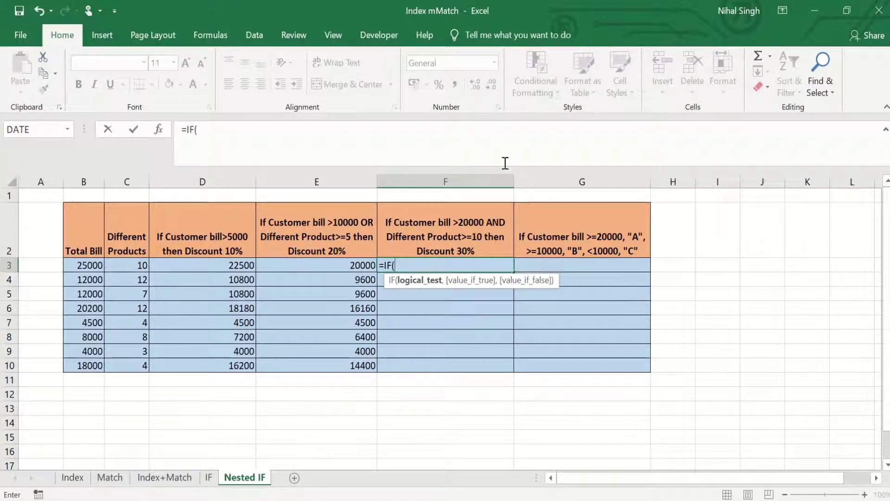
pyautogui.write('AND(')
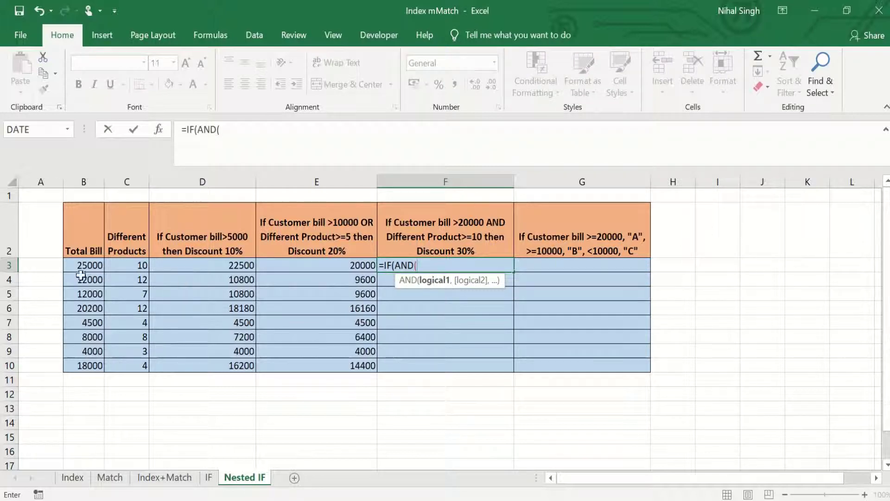
pyautogui.click(81, 266)
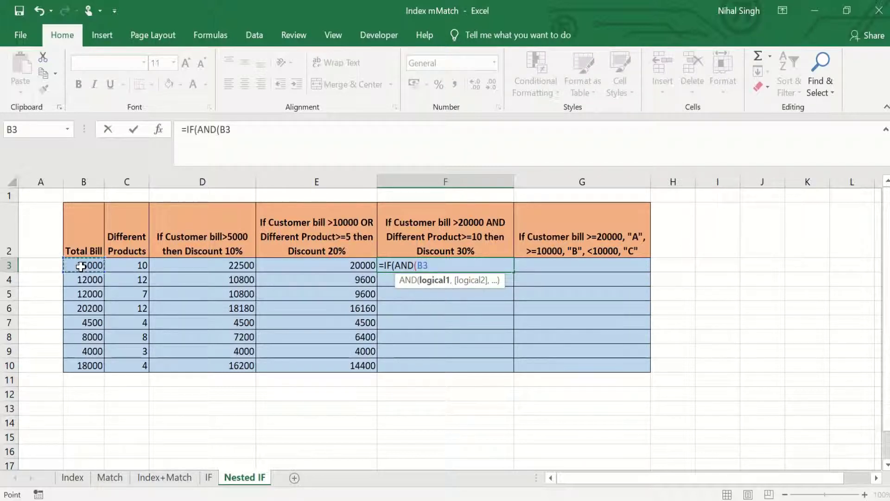
pyautogui.write('>200')
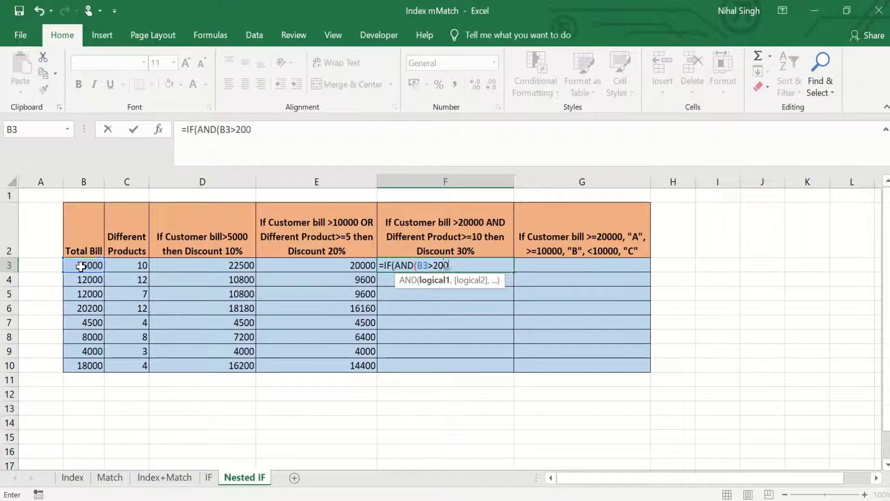
pyautogui.write('00,')
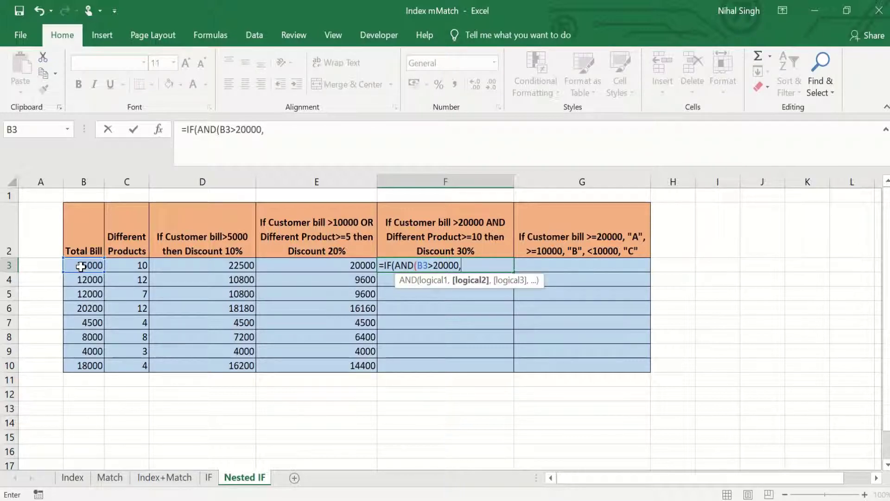
pyautogui.click(132, 269)
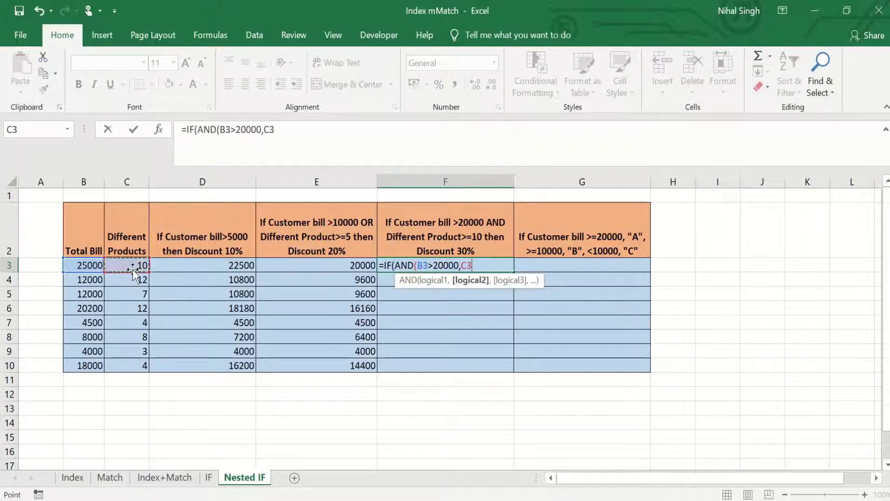
pyautogui.write('>=10)')
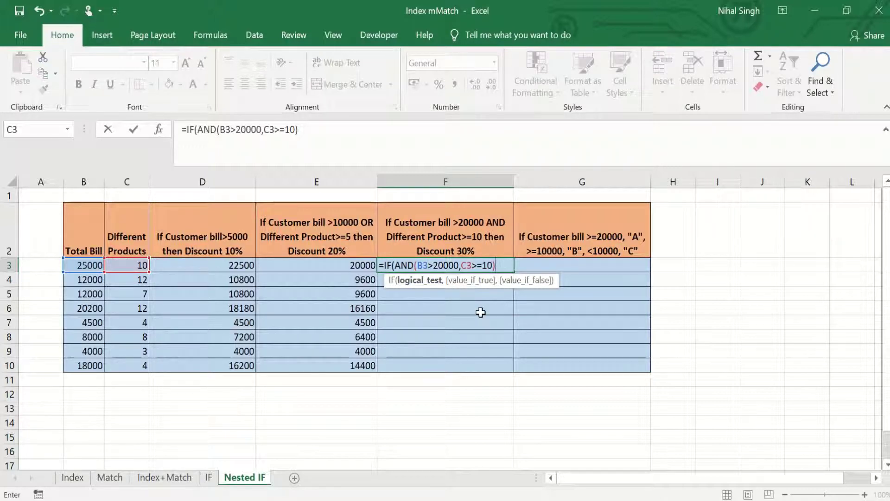
pyautogui.write(',')
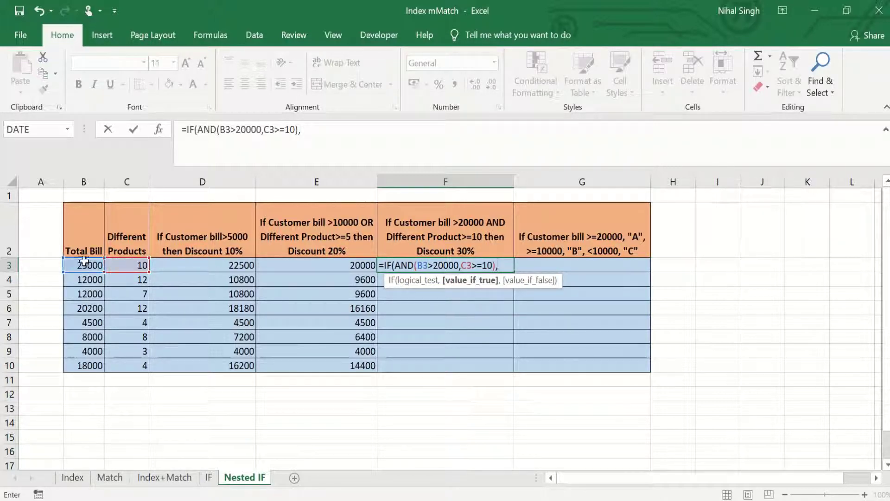
# Step: Finish F3 with B3*0.7 when true and B3 otherwise, returning 17500
pyautogui.click(84, 266)
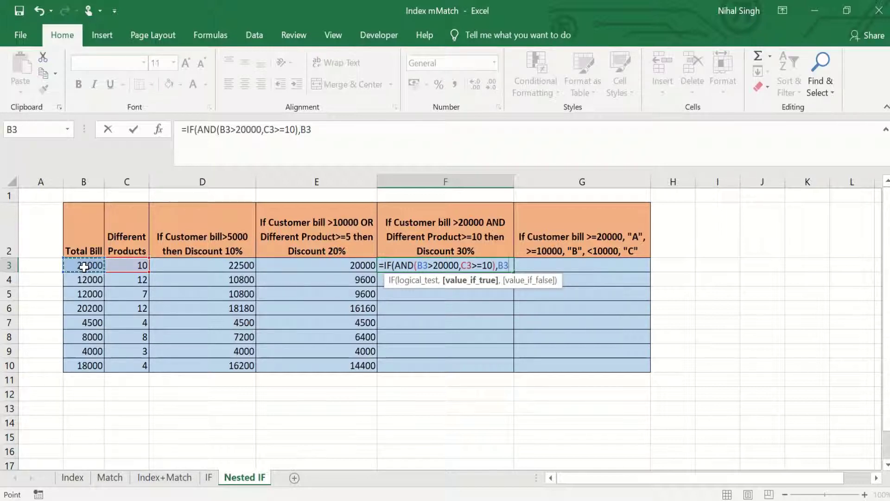
pyautogui.write('*0.7')
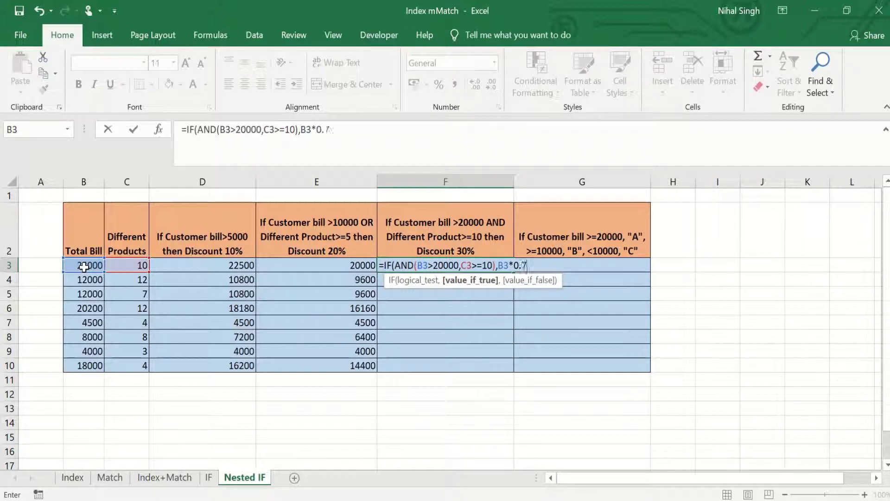
pyautogui.scroll(-1, 403, 253)
pyautogui.scroll(1, 481, 250)
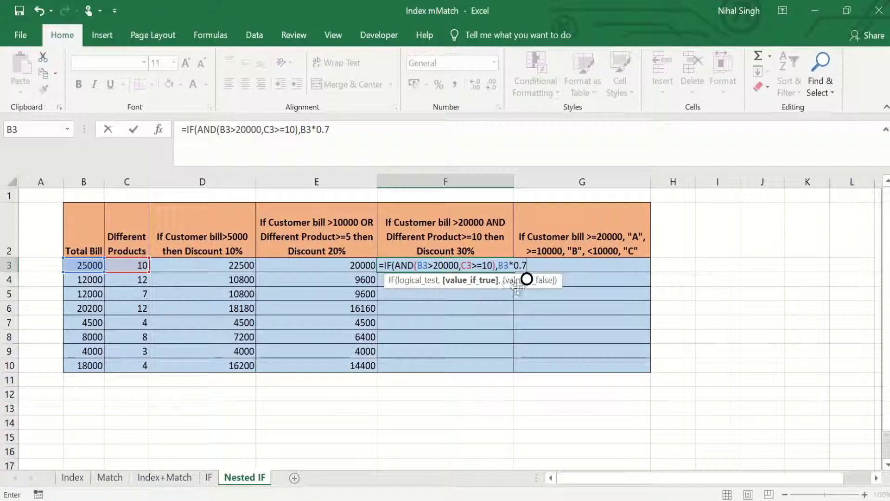
pyautogui.write(',')
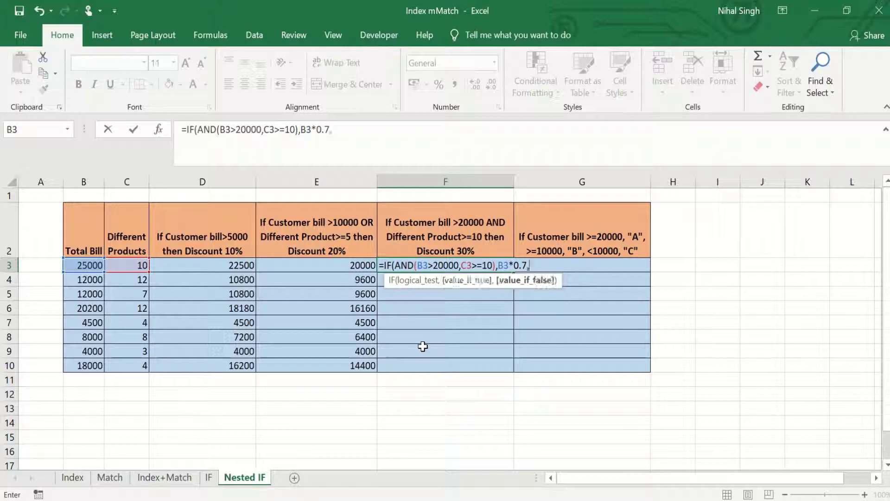
pyautogui.click(82, 265)
pyautogui.write(')')
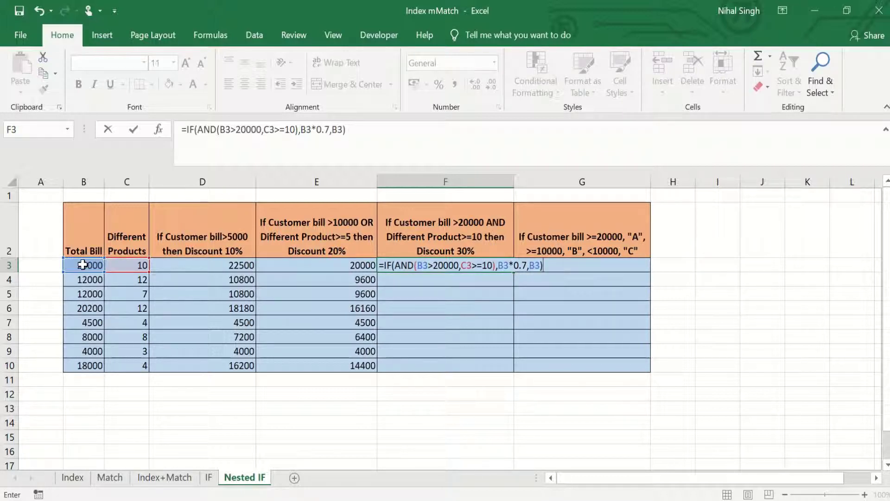
pyautogui.press('Return')
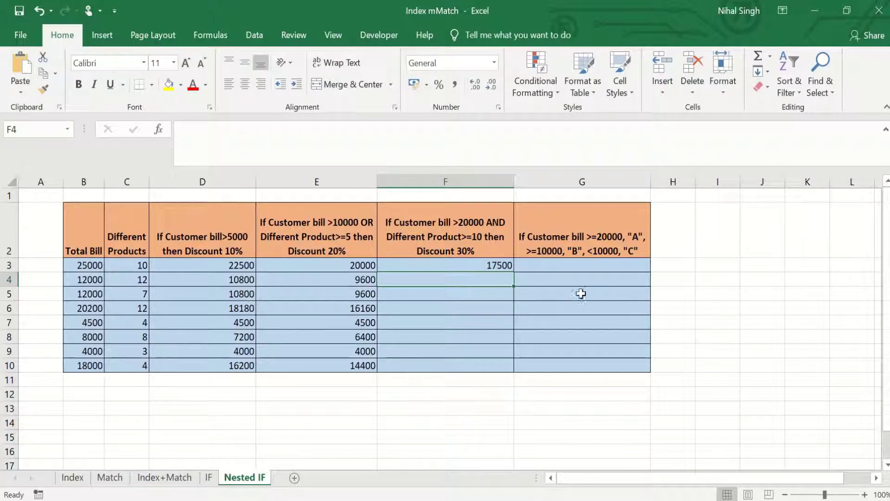
# Step: Fill the F3 AND discount formula down through F10
pyautogui.click(490, 268)
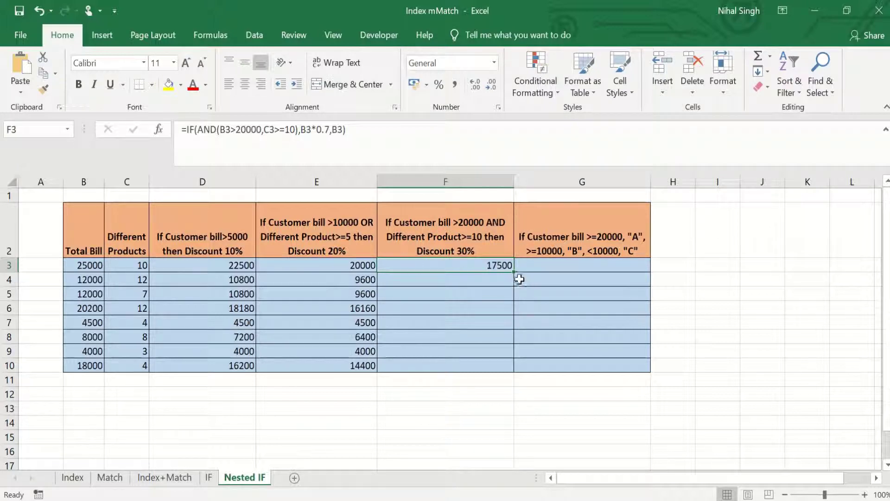
pyautogui.moveTo(513, 271); pyautogui.dragTo(511, 368)
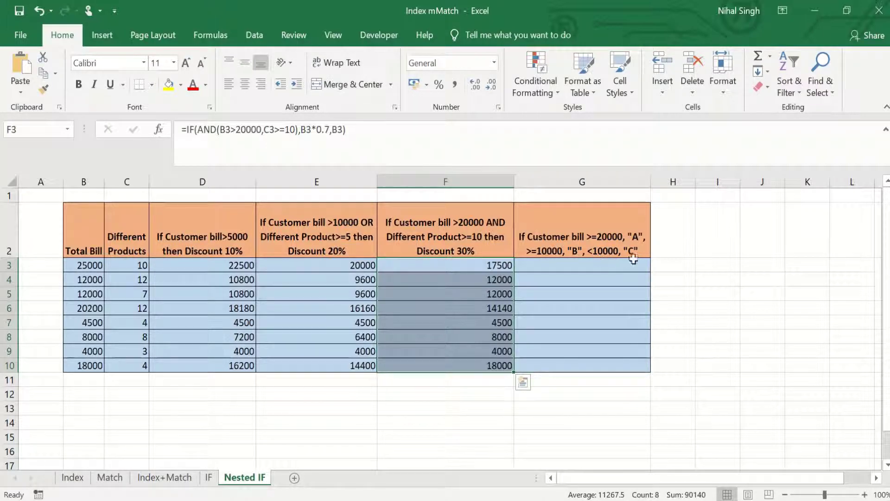
pyautogui.click(571, 266)
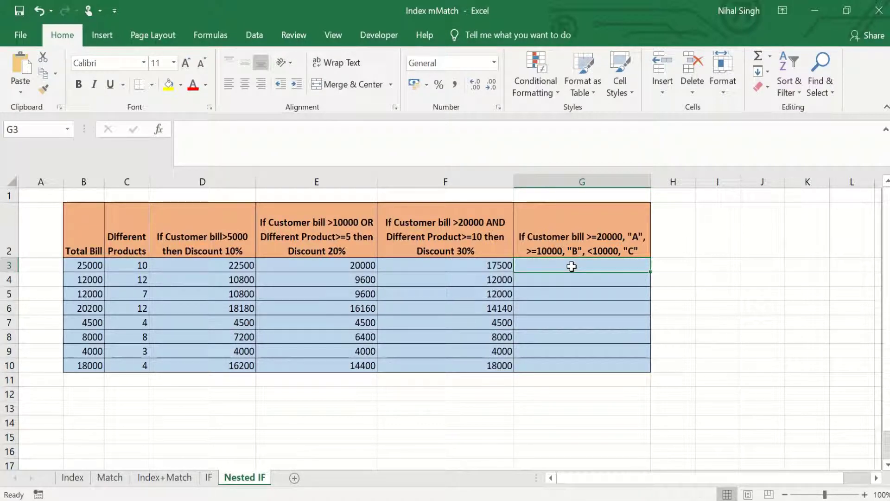
# Step: Type the opening of G3's grade formula: =IF(B3>=20000,"A",
pyautogui.write('=IF')
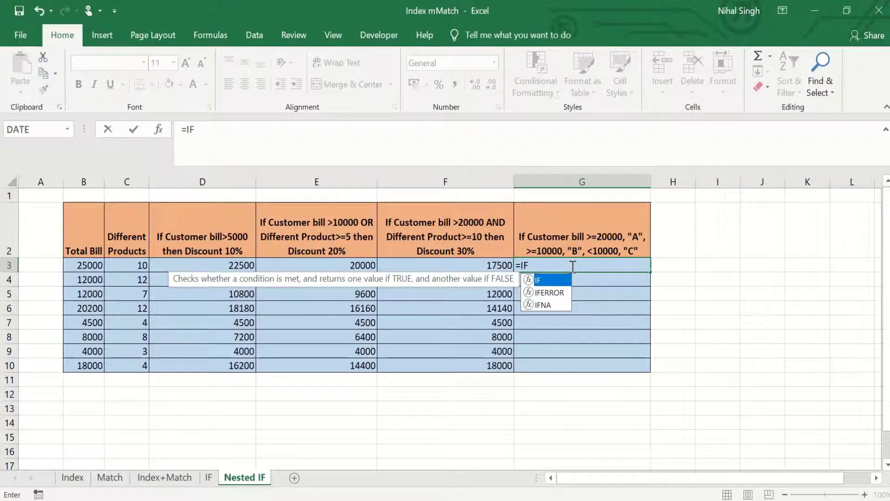
pyautogui.write('(')
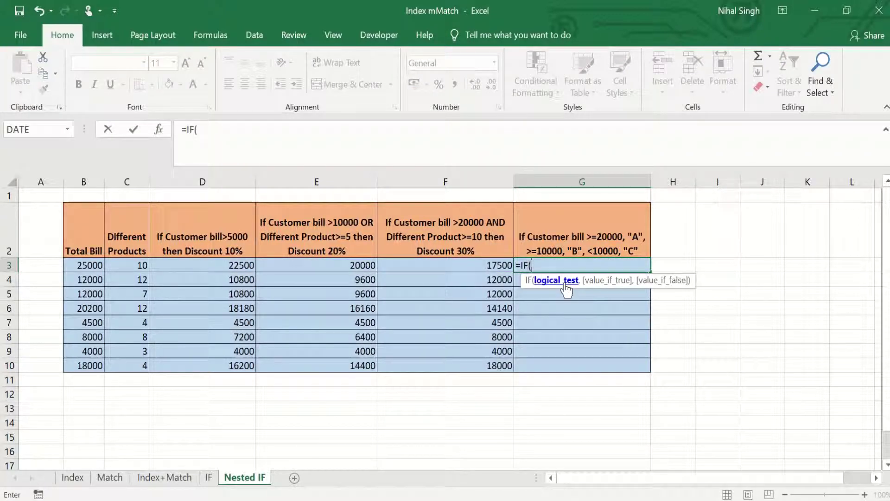
pyautogui.click(80, 265)
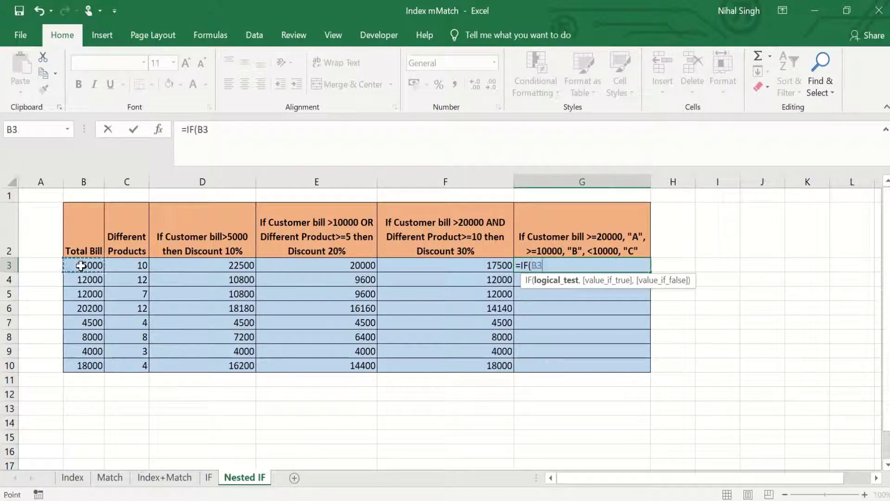
pyautogui.write('>=20000')
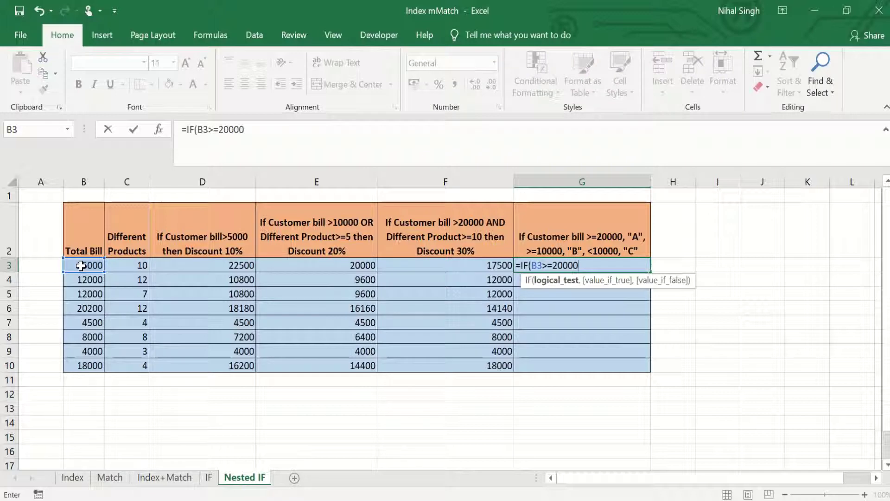
pyautogui.write(',')
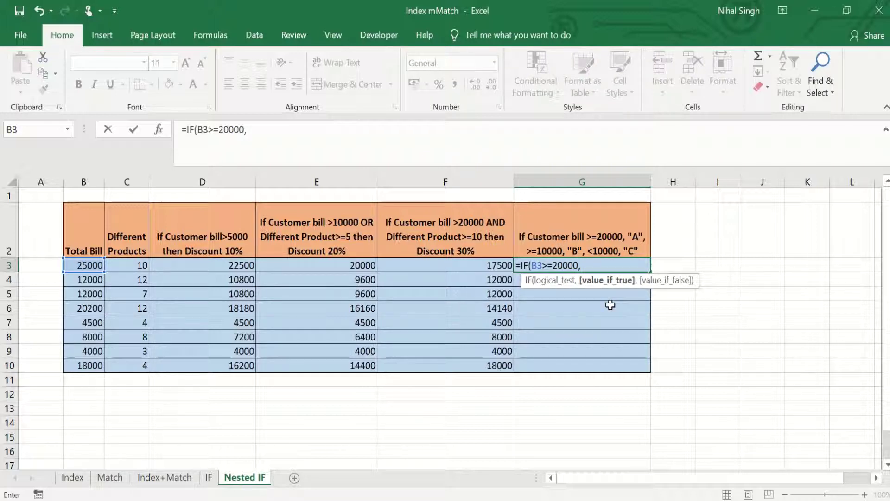
pyautogui.write('"A')
pyautogui.write(',')
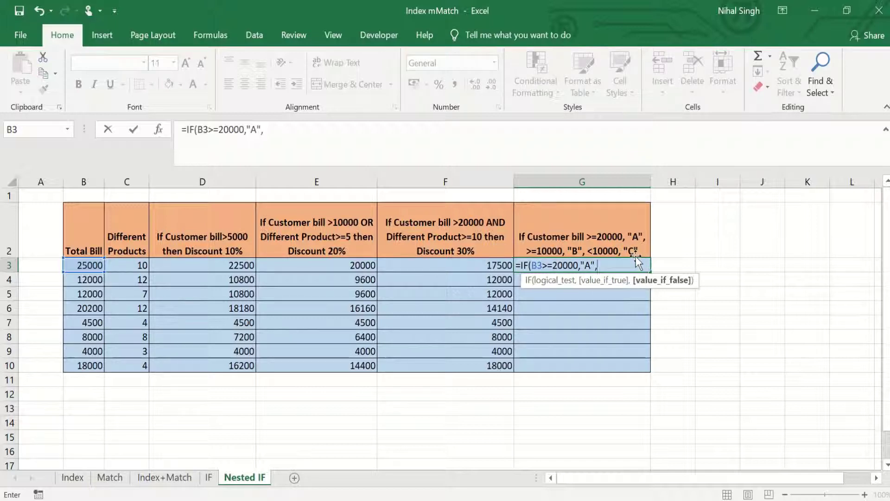
# Step: Complete G3 with IF(B3>=10000,"B","C")) so it returns A
pyautogui.write('IF')
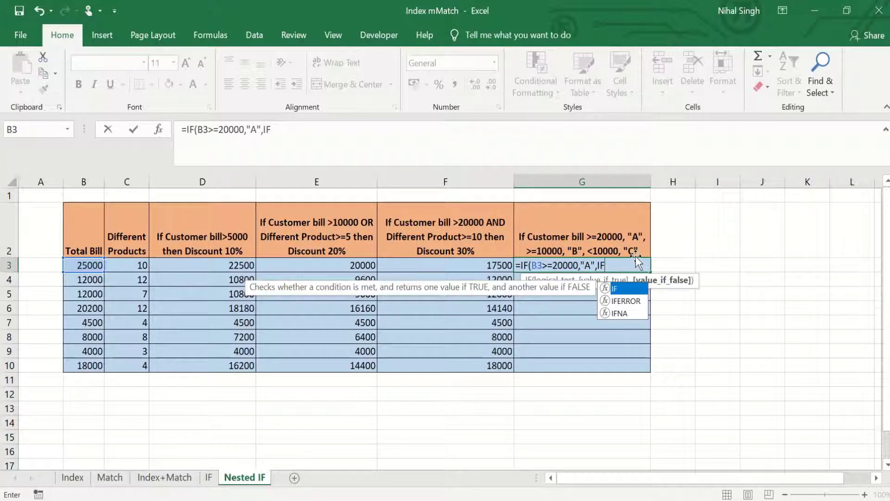
pyautogui.write('(')
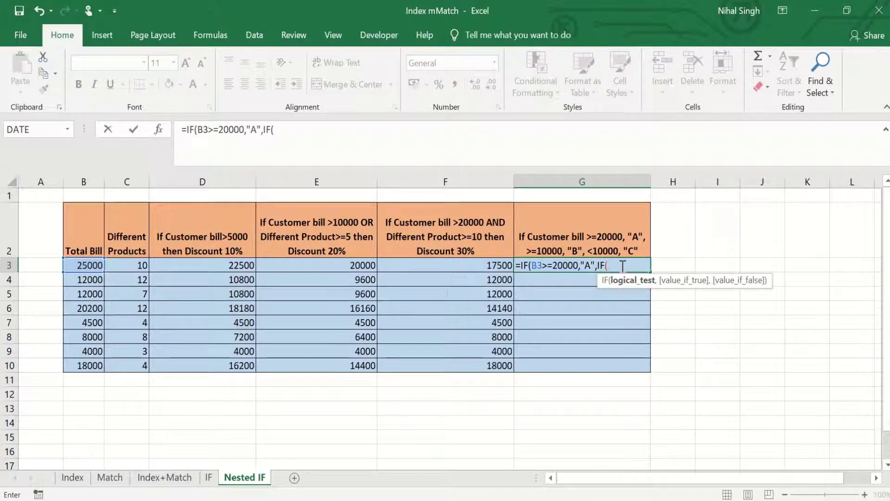
pyautogui.click(80, 266)
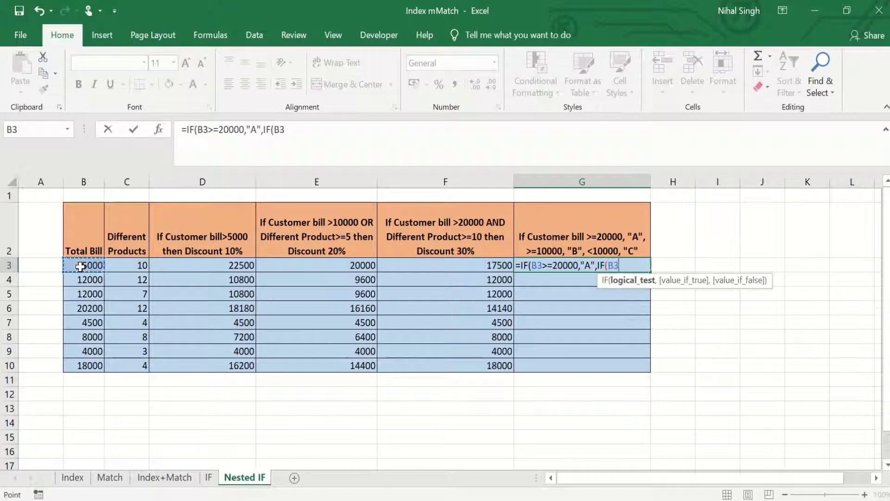
pyautogui.write('>=1000')
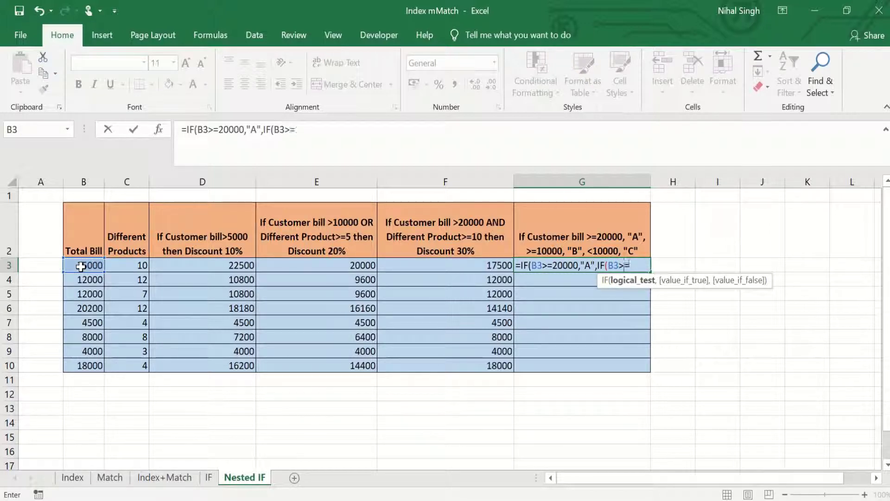
pyautogui.write('0')
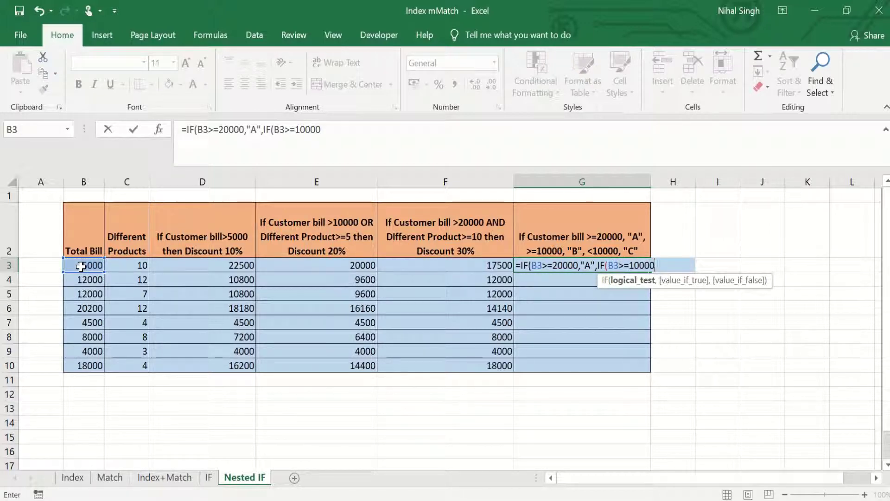
pyautogui.write(',')
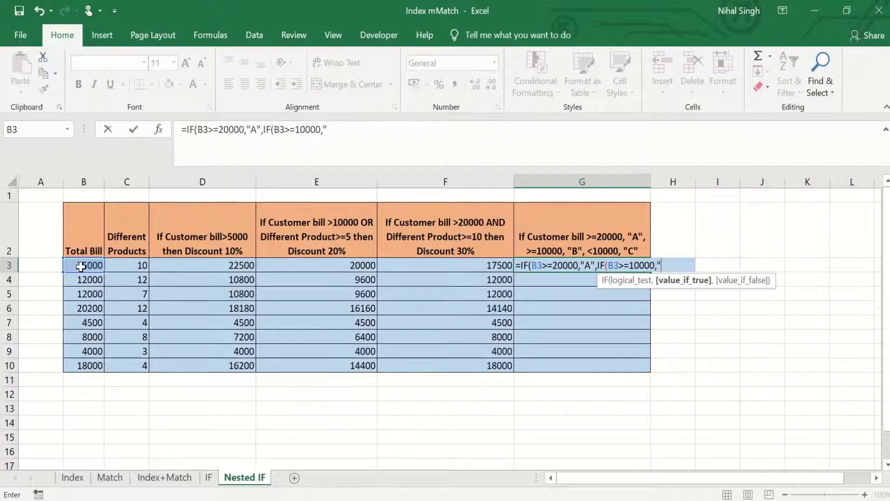
pyautogui.write('"B",')
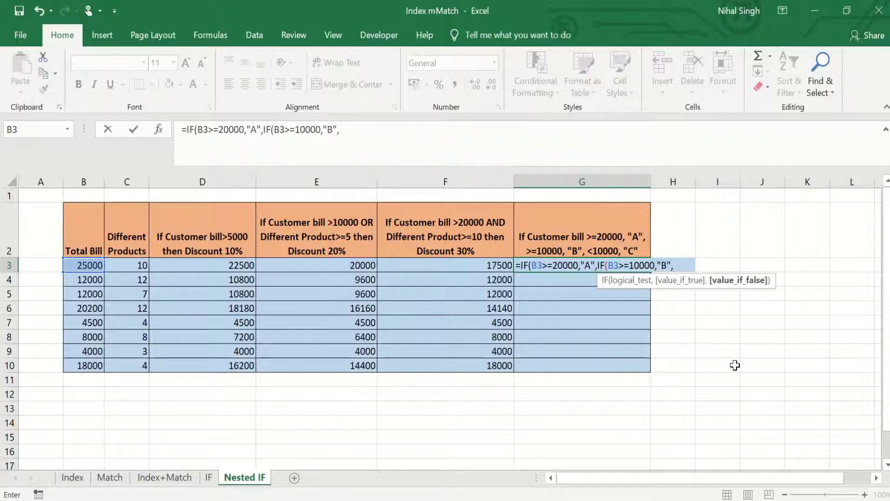
pyautogui.write('"C")')
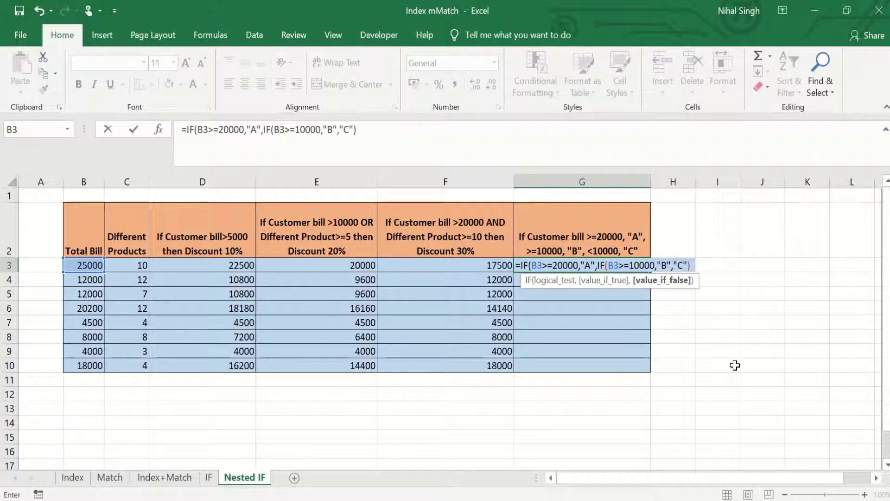
pyautogui.press('Return')
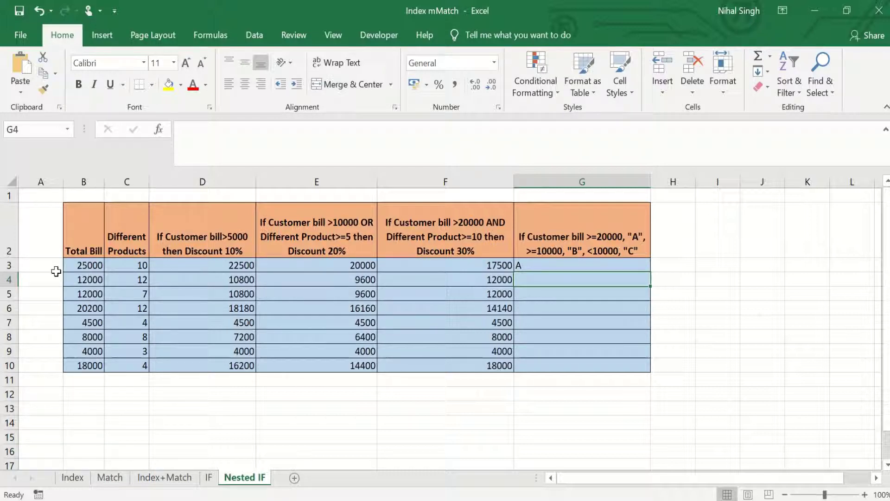
# Step: Fill the G3 nested grade formula down through G10
pyautogui.click(556, 266)
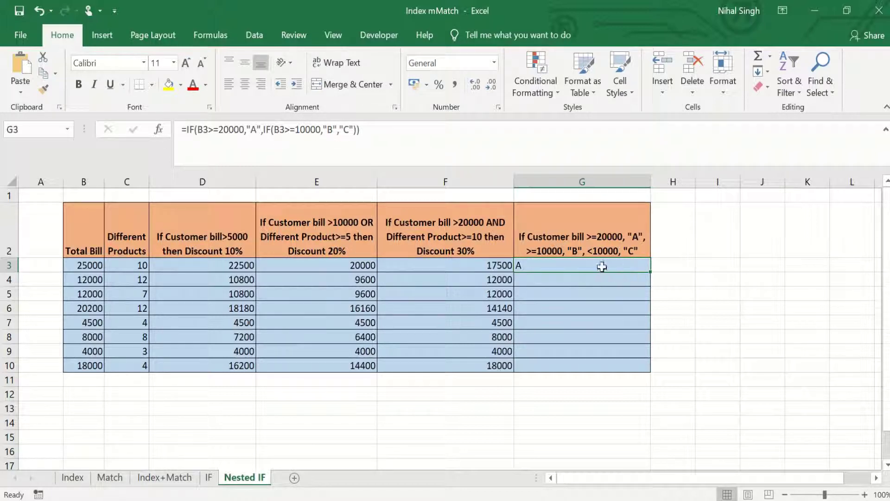
pyautogui.moveTo(650, 273); pyautogui.dragTo(645, 367)
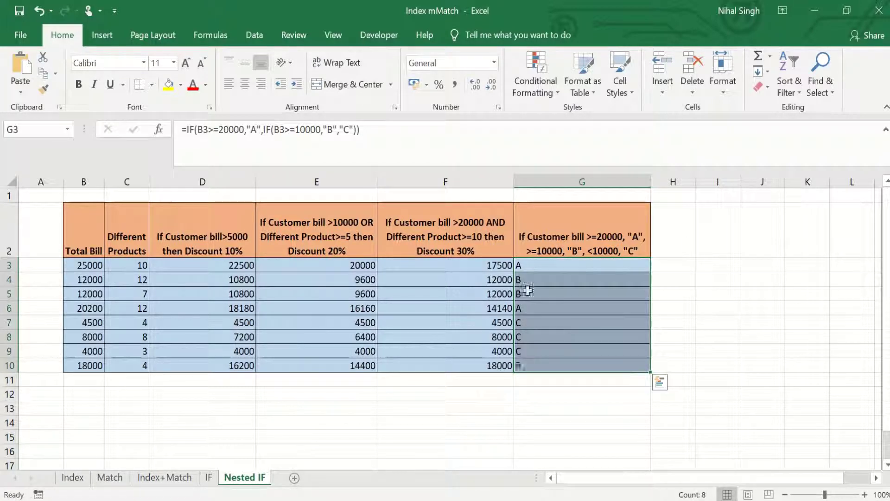